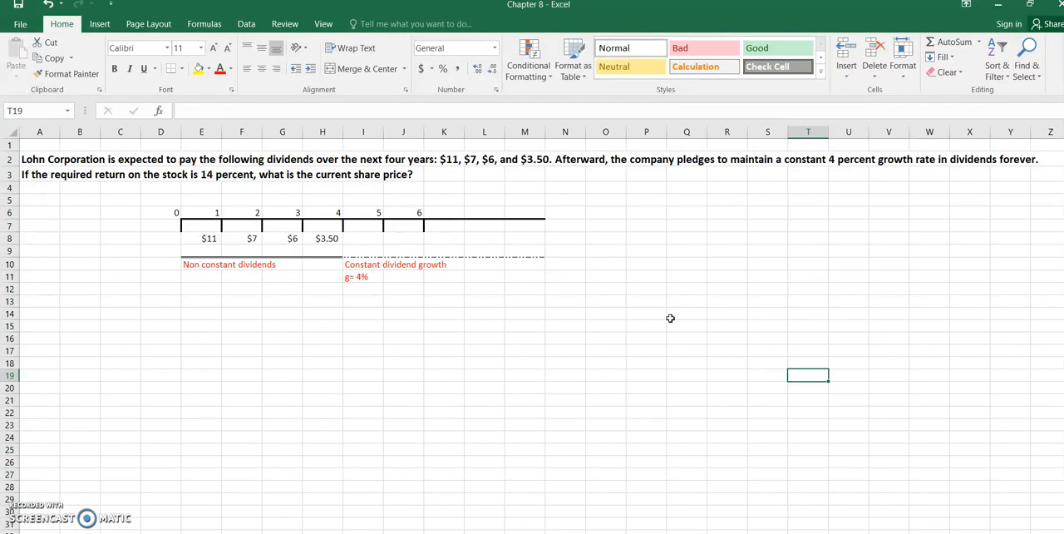
# Enter the label P0 in cell A16 for the current share price
pyautogui.click(42, 338)
pyautogui.write('P0')
pyautogui.press('Tab')
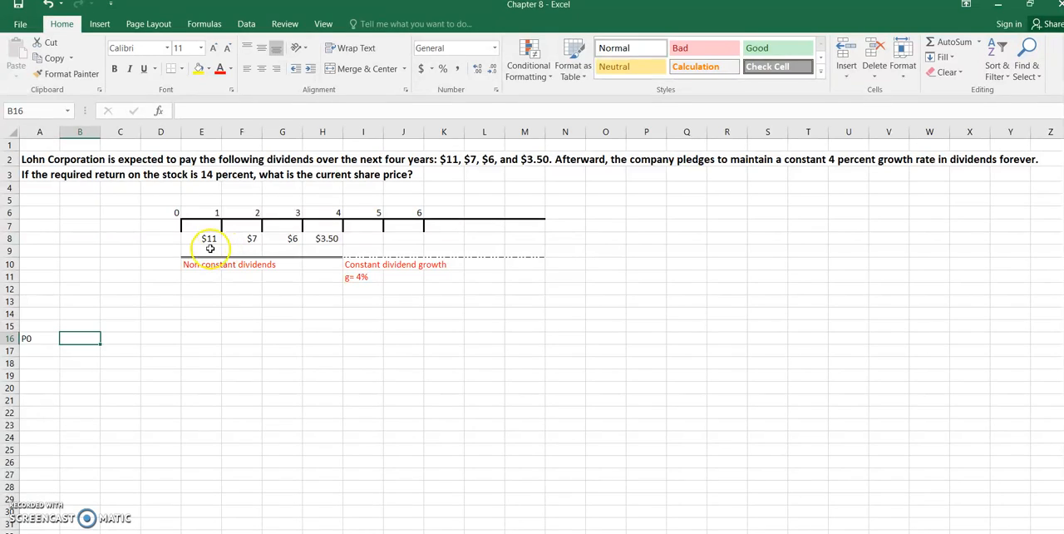
# Examine the timeline's cash flows in row 8, from year 0 through the dividend years into the constant-growth period
pyautogui.click(175, 234)
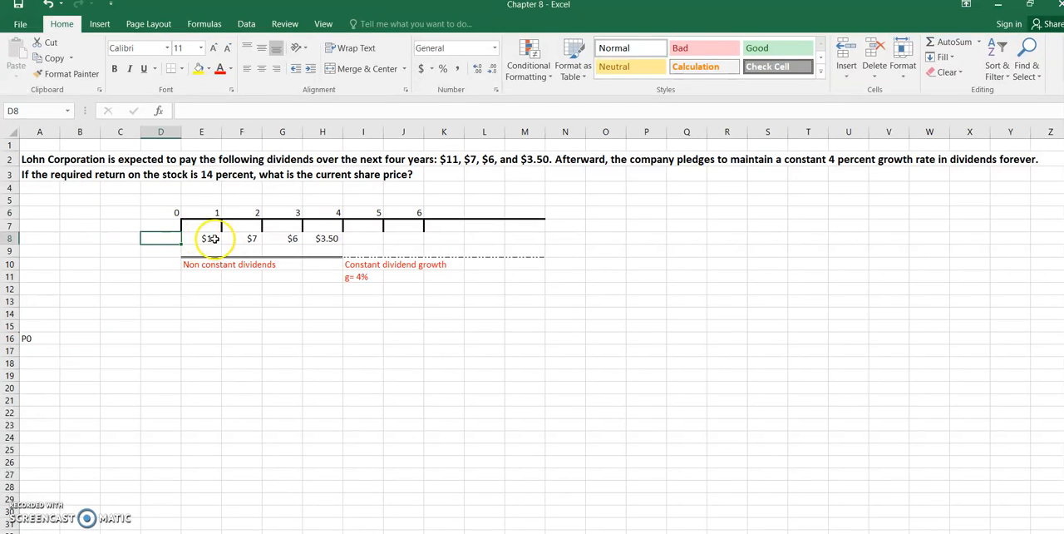
pyautogui.click(212, 238)
pyautogui.press('Right')
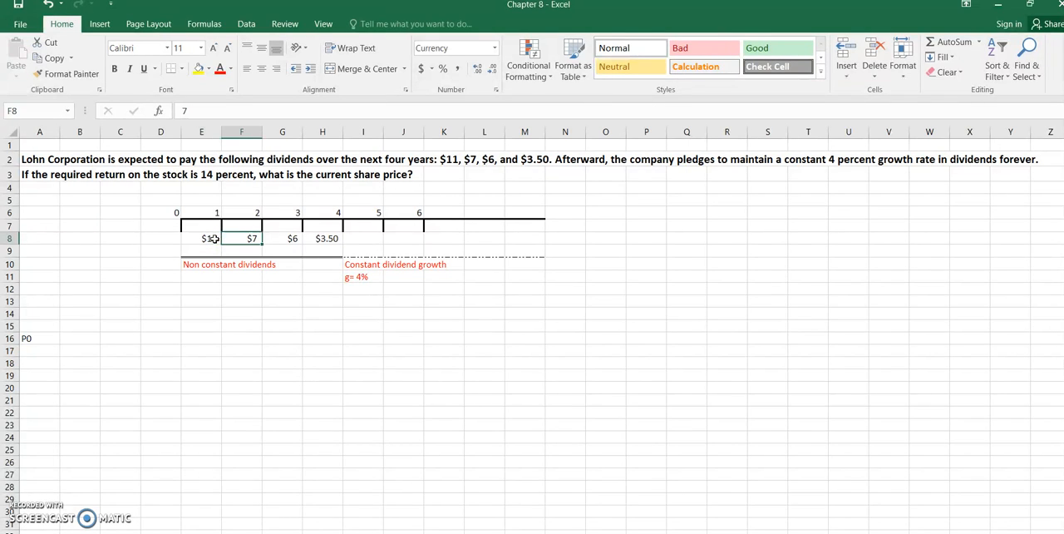
pyautogui.press('Right')
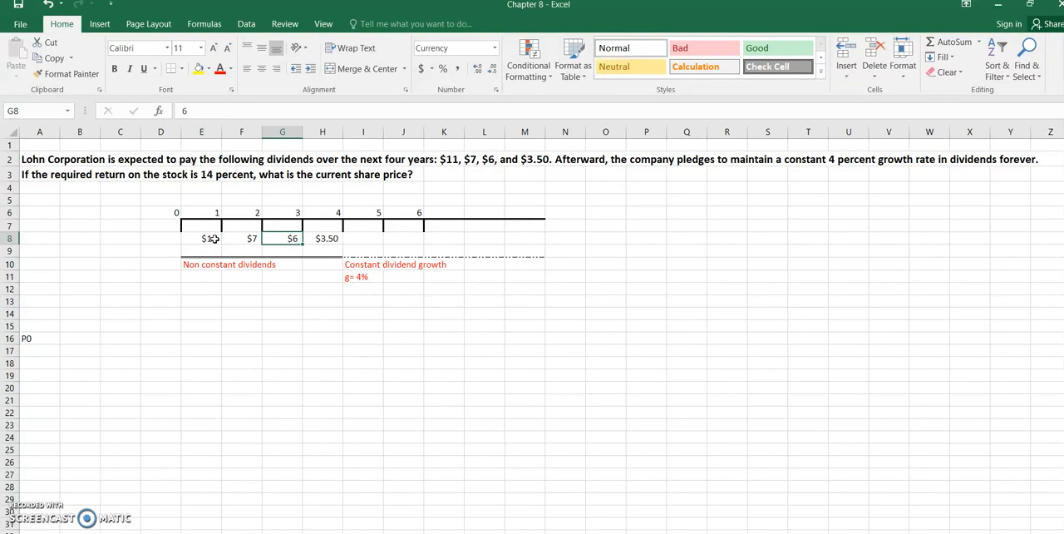
pyautogui.press('Right')
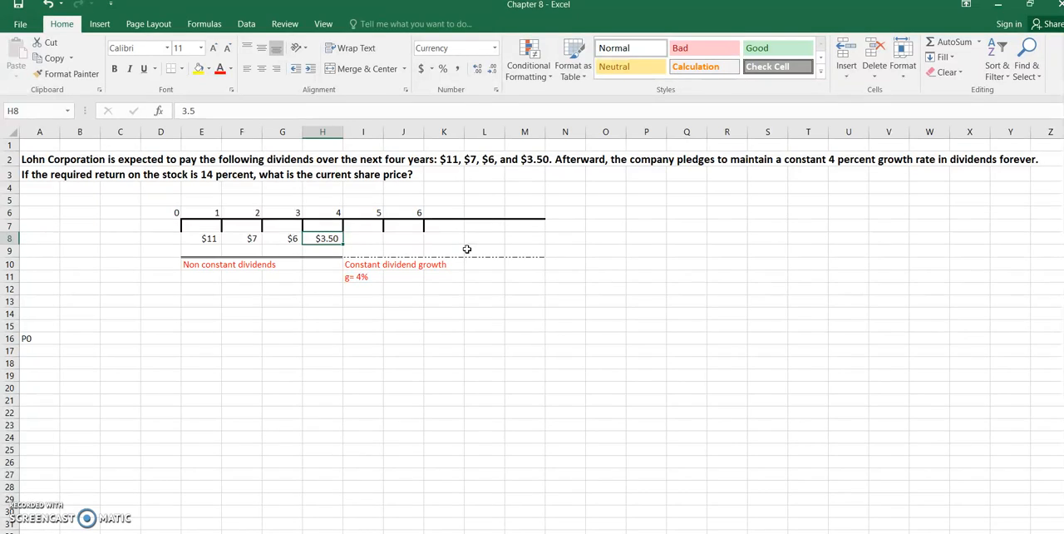
pyautogui.click(374, 236)
pyautogui.press('Right')
pyautogui.press('Right')
pyautogui.press('Right')
pyautogui.press('Right')
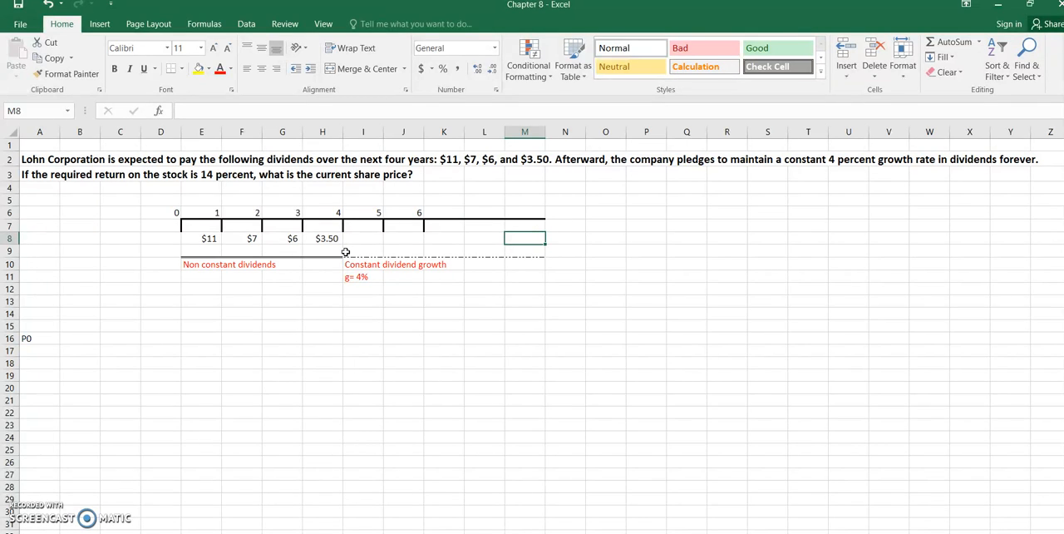
# Enter the label P4 in cell H15 and its pricing expression D5/R-g as text in I15
pyautogui.click(316, 323)
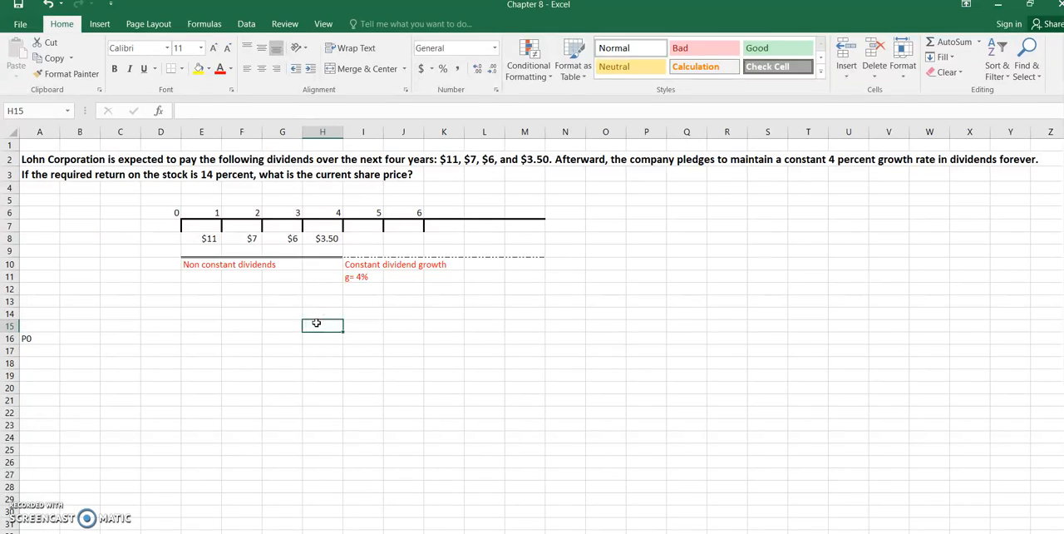
pyautogui.write('P4')
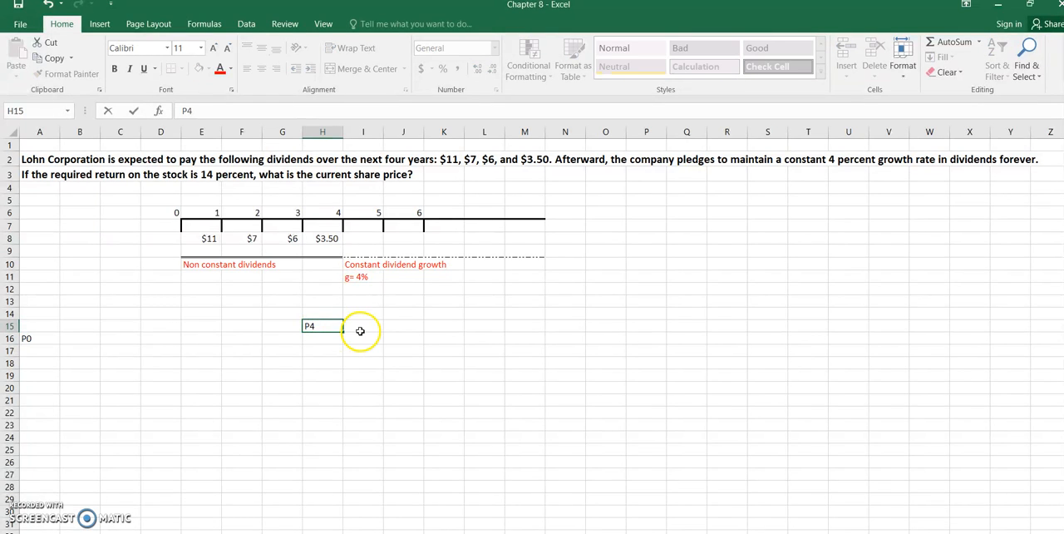
pyautogui.click(361, 330)
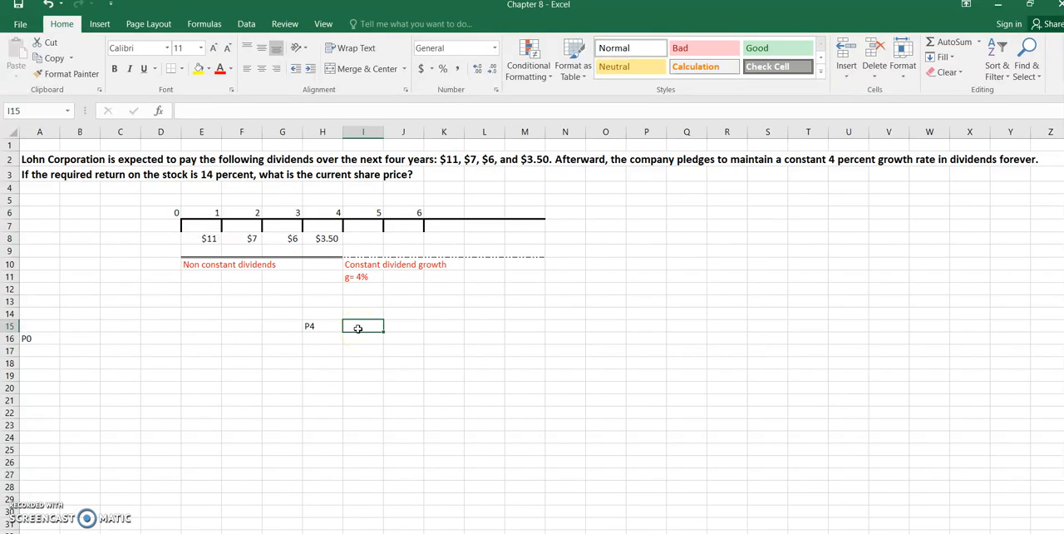
pyautogui.write('D5/')
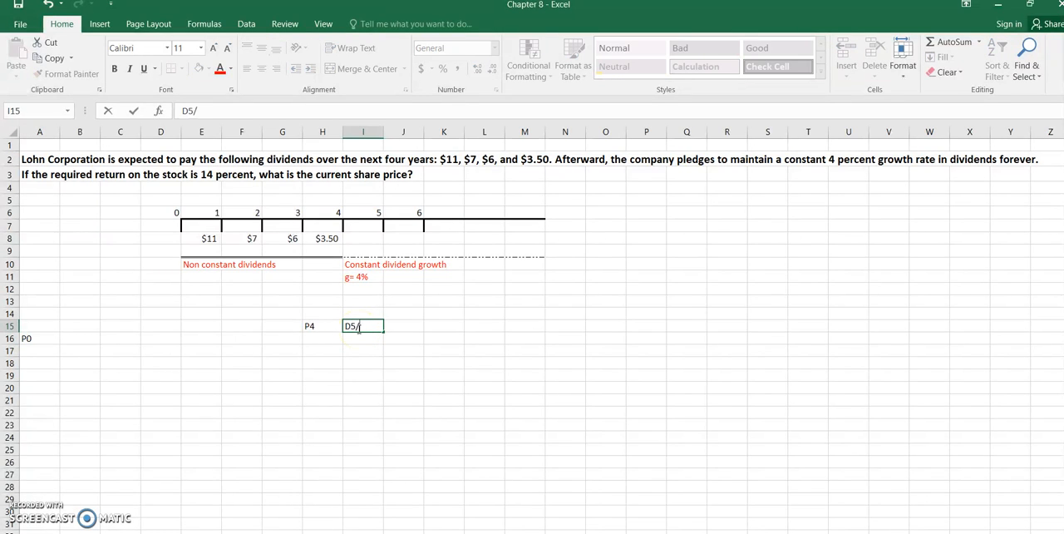
pyautogui.write('R')
pyautogui.write('-g')
pyautogui.click(349, 363)
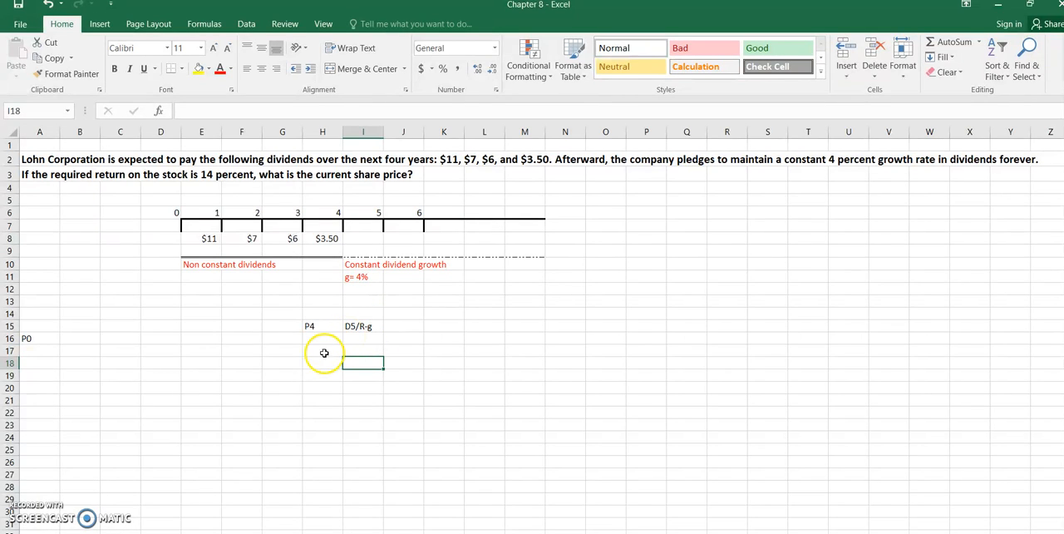
# List the inputs below the P4 expression: R with 0.14 in H18:I18 and g with 0.04 in H20:I20
pyautogui.click(322, 368)
pyautogui.write('R')
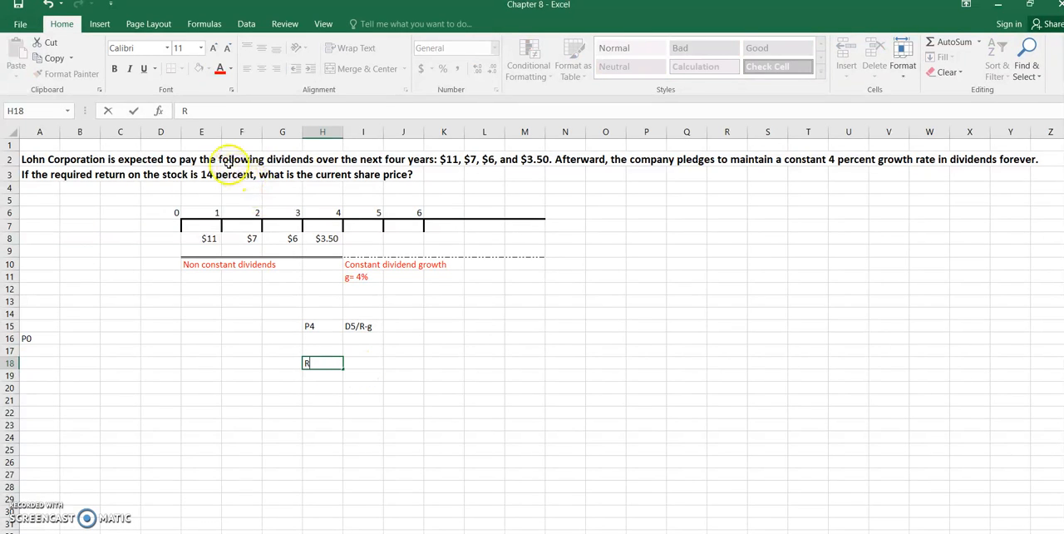
pyautogui.click(359, 361)
pyautogui.write('0.14')
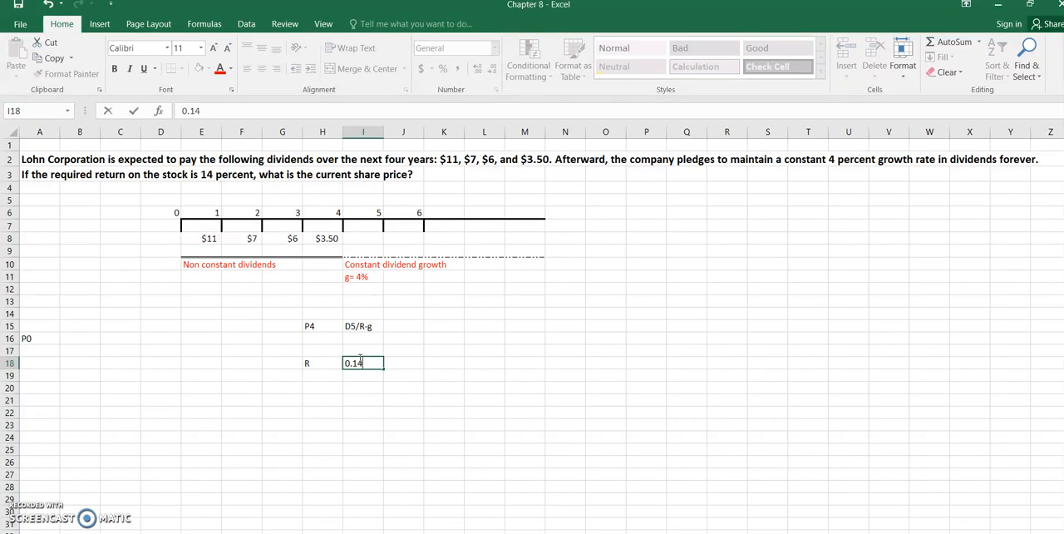
pyautogui.click(357, 397)
pyautogui.click(331, 385)
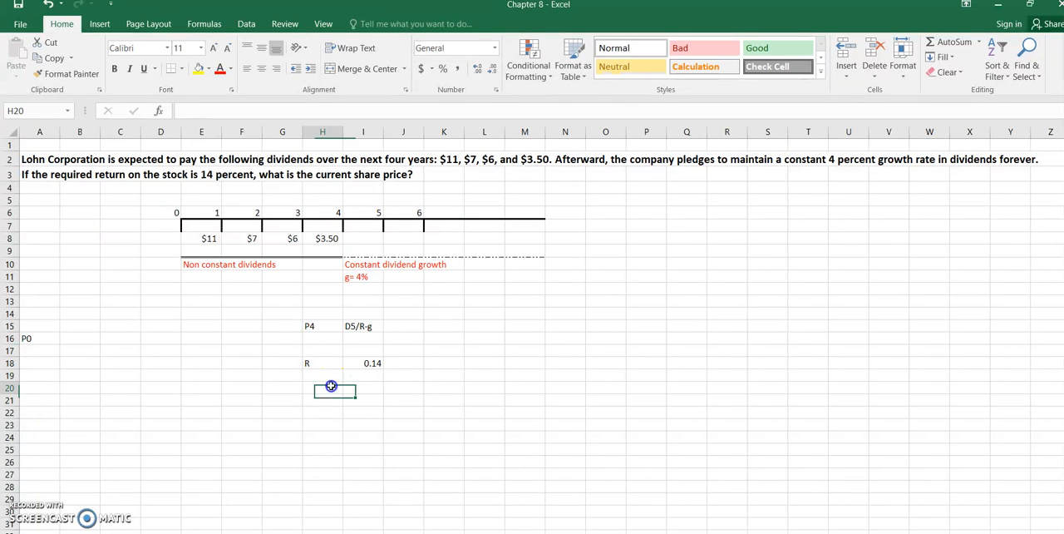
pyautogui.write('g')
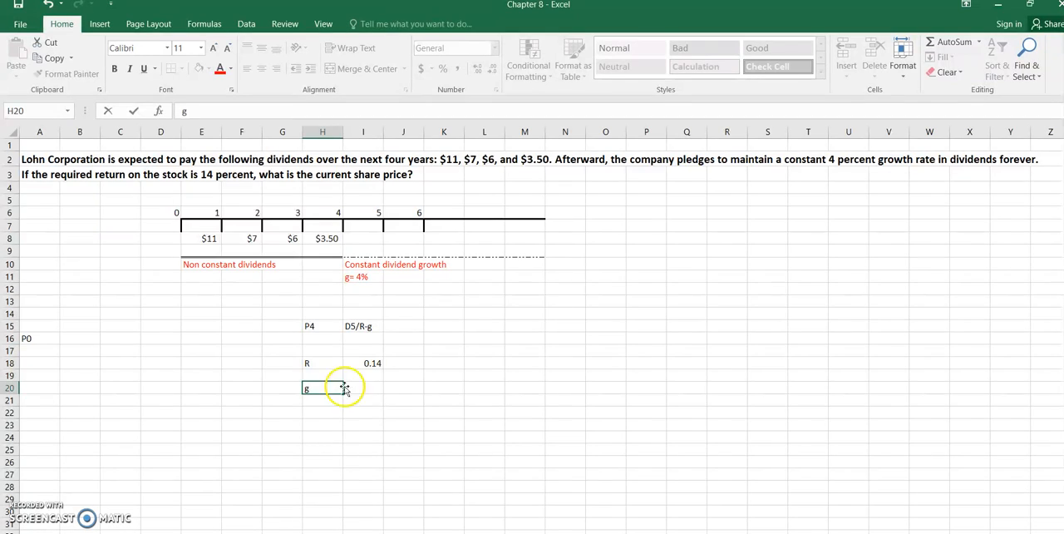
pyautogui.click(376, 384)
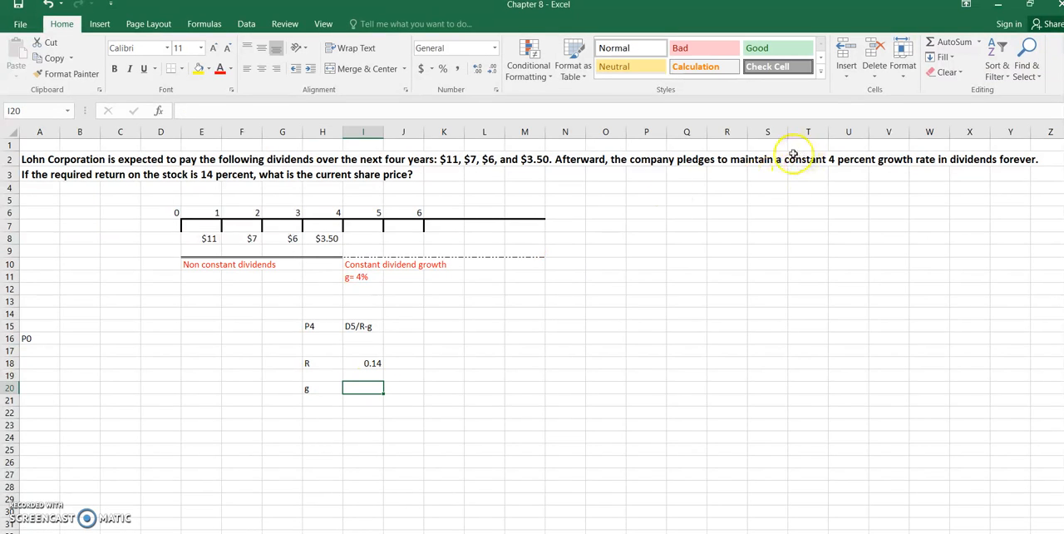
pyautogui.write('0.04')
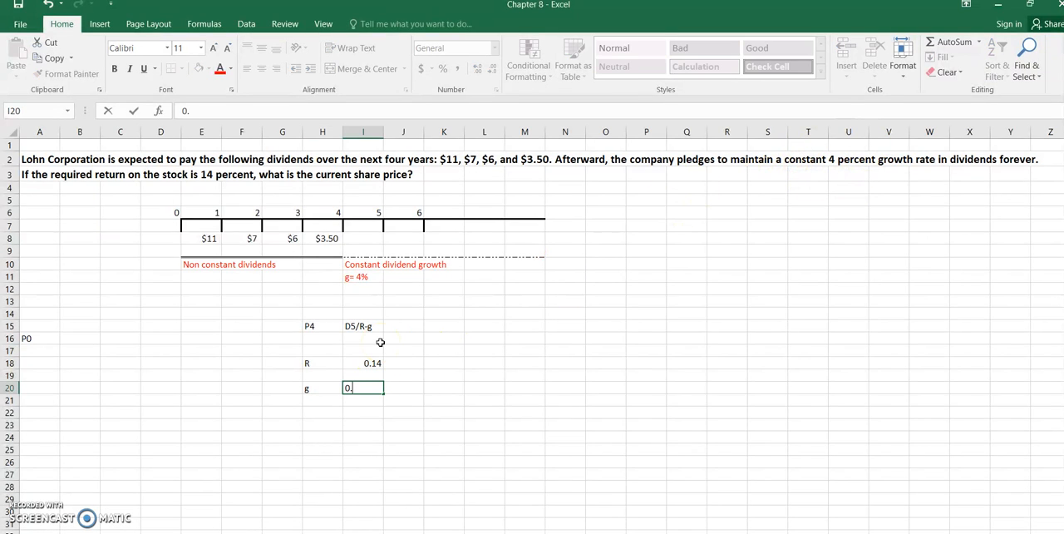
# Label cell H22 as R-g and calculate 0.14-0.04 in I22
pyautogui.click(319, 412)
pyautogui.write('R')
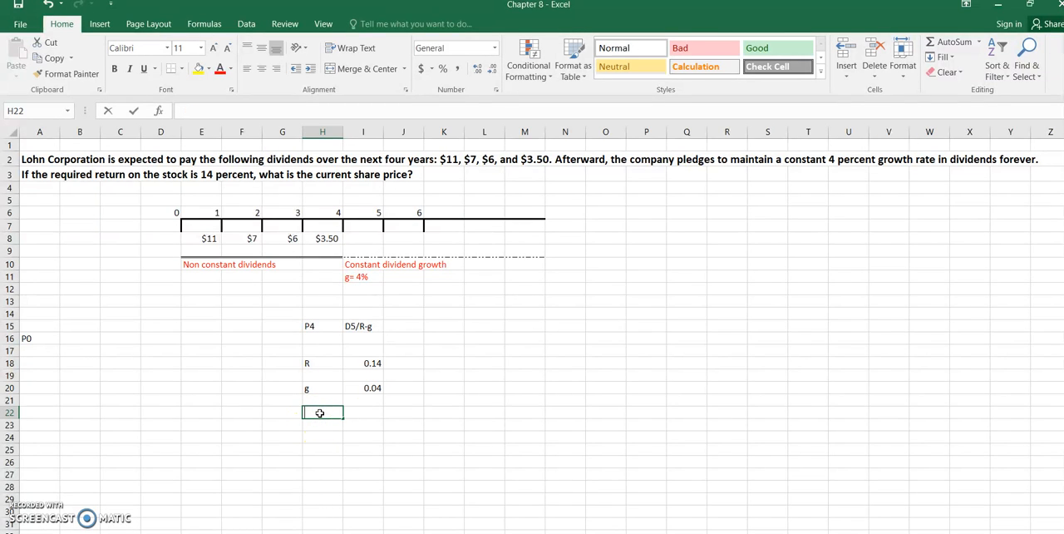
pyautogui.write('-g')
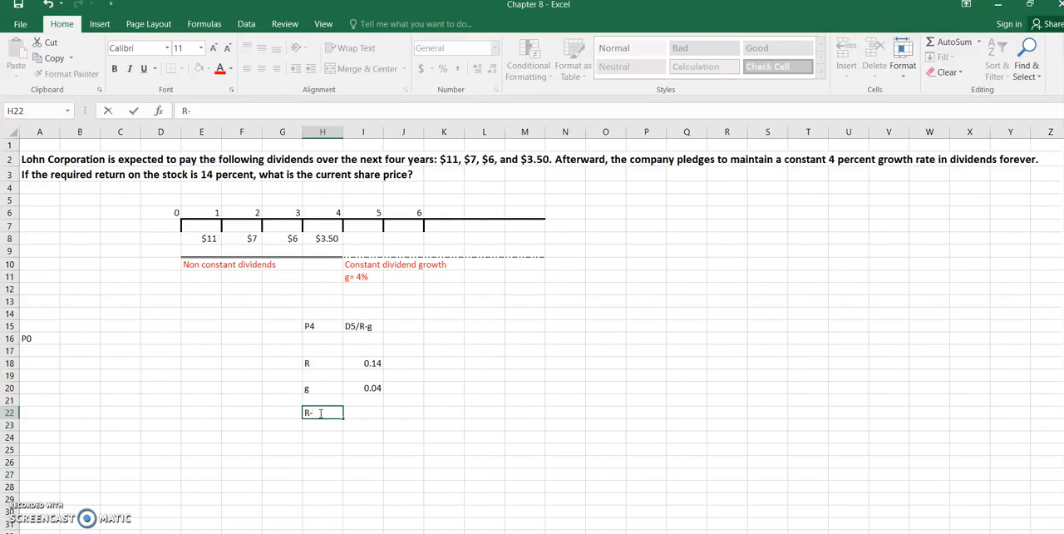
pyautogui.click(361, 418)
pyautogui.write('-')
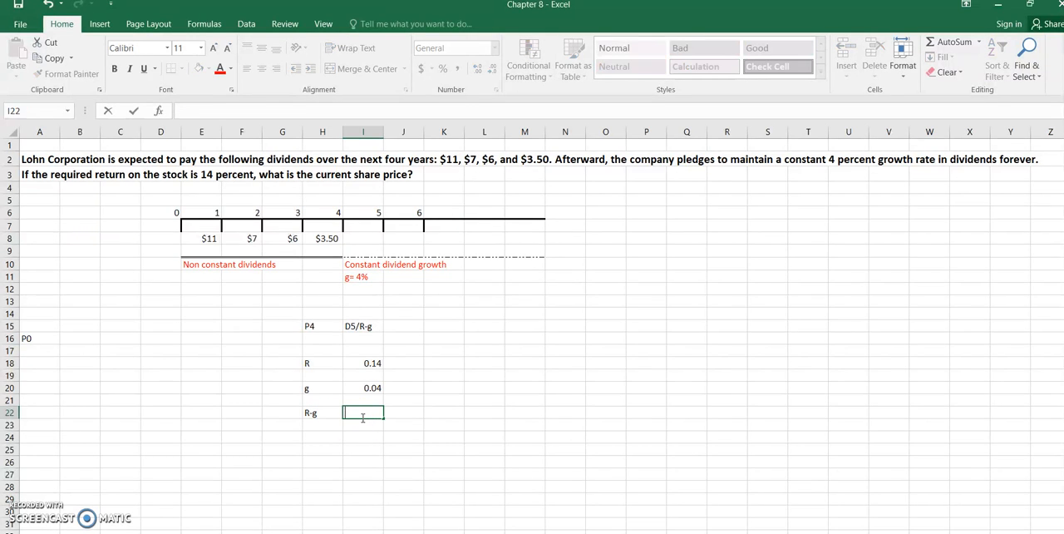
pyautogui.write('0.14-0.04')
pyautogui.press('Return')
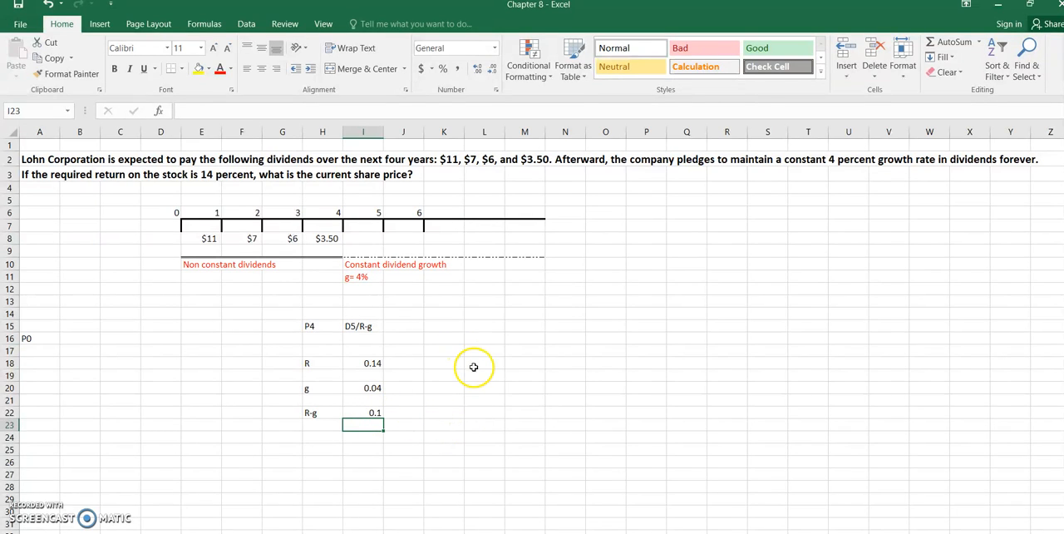
# Enter the label D5 in cell L18 and its expression D4(1+g) as text in M18
pyautogui.click(486, 363)
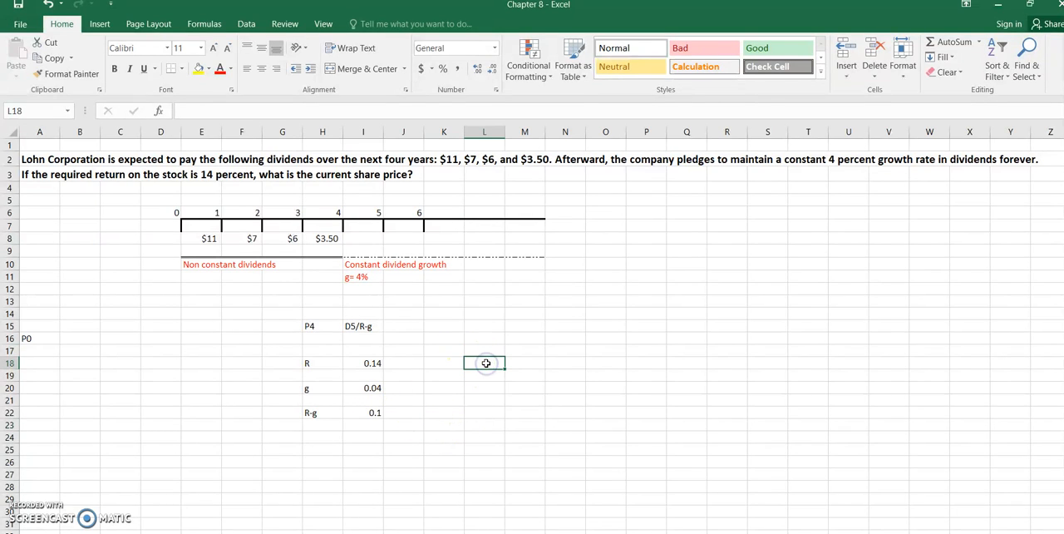
pyautogui.write('D5')
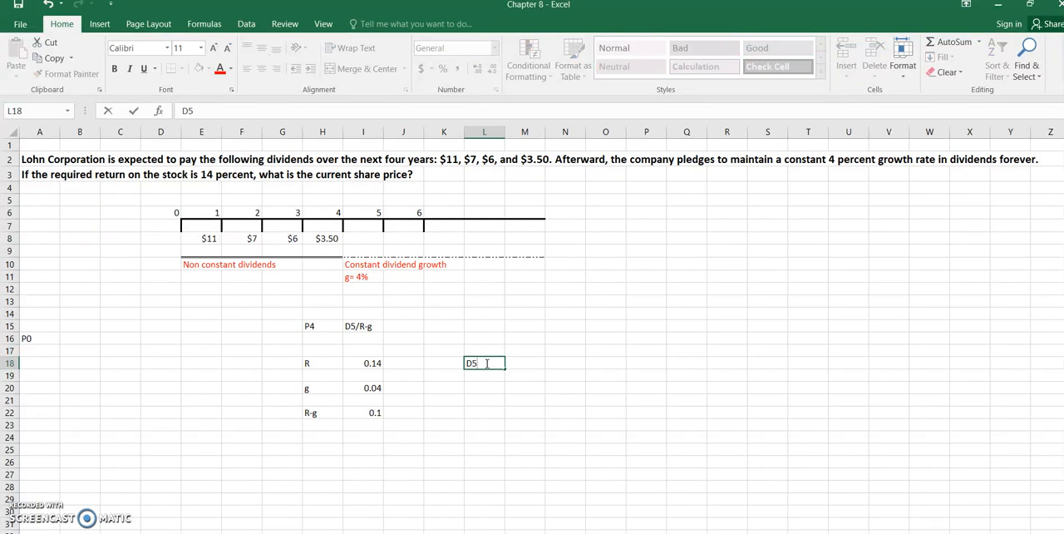
pyautogui.click(523, 365)
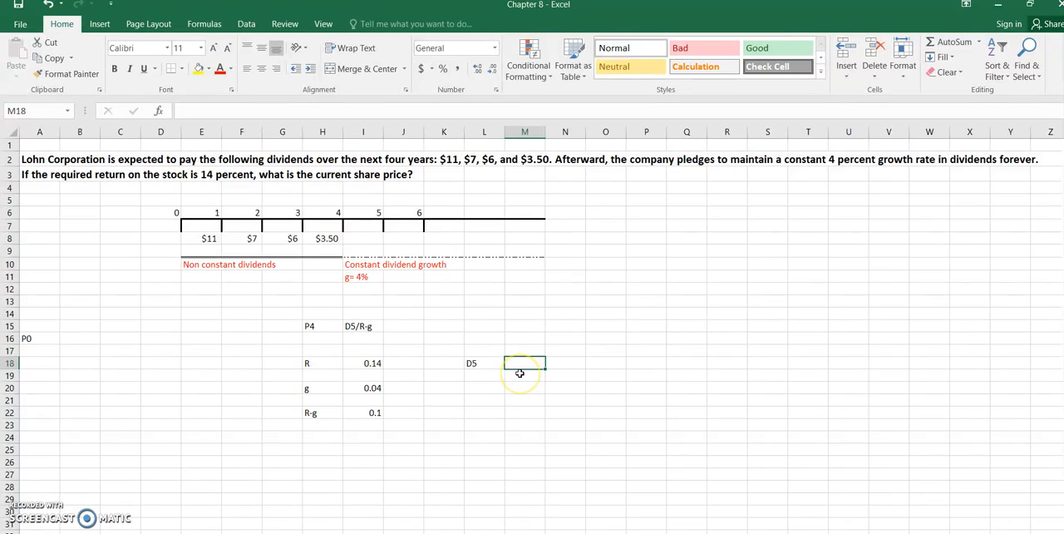
pyautogui.write('D4')
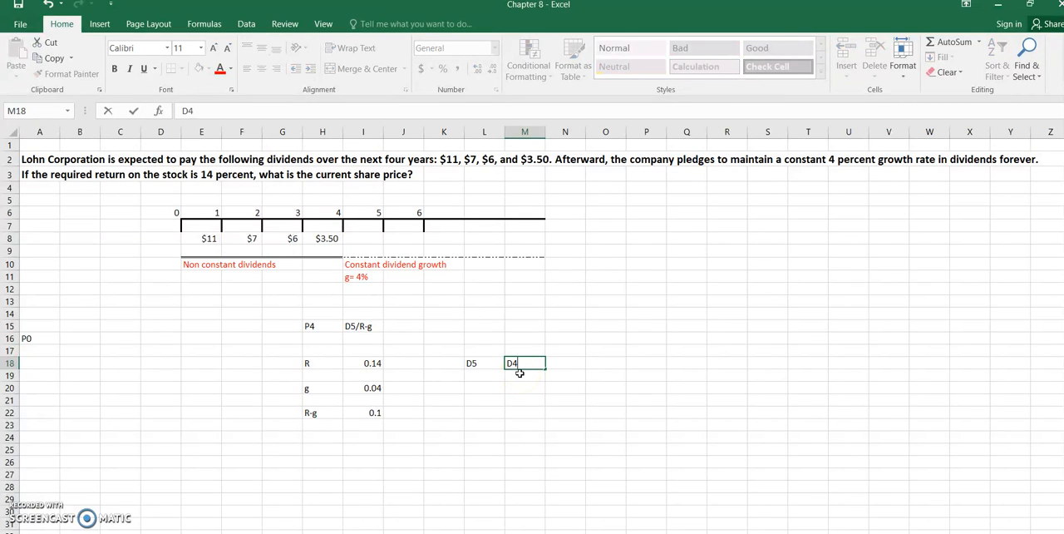
pyautogui.write('(1+g)')
# Calculate the year 5 dividend in cell M20 with the formula = 3.5*(1+0.04)
pyautogui.click(532, 388)
pyautogui.write('=')
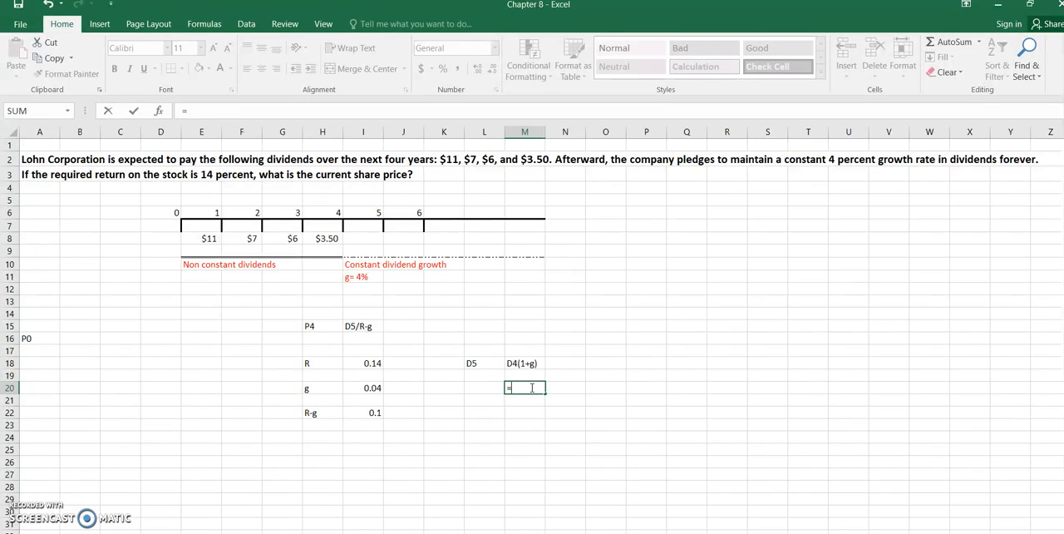
pyautogui.write(' 3.5*(1+0.04)')
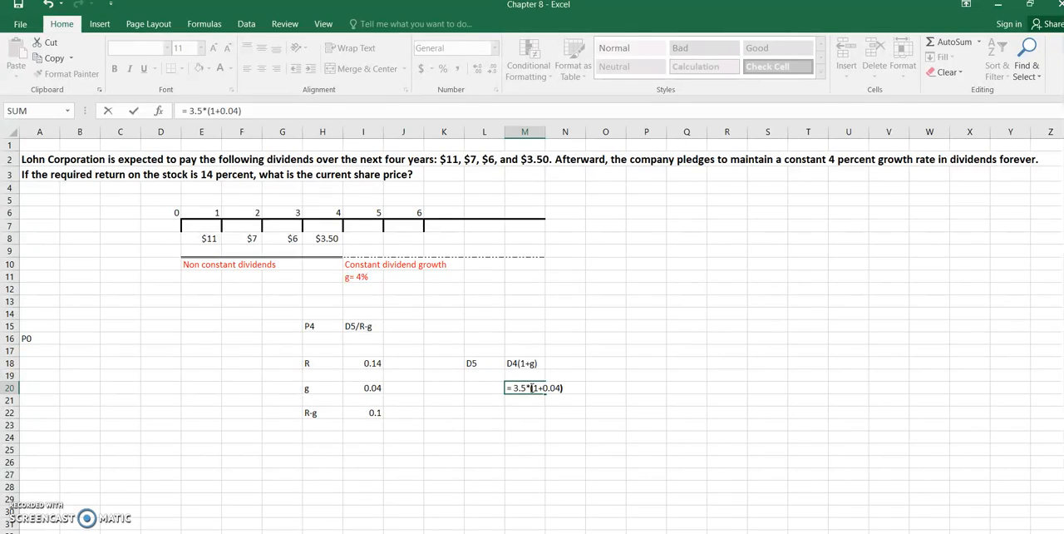
pyautogui.press('Return')
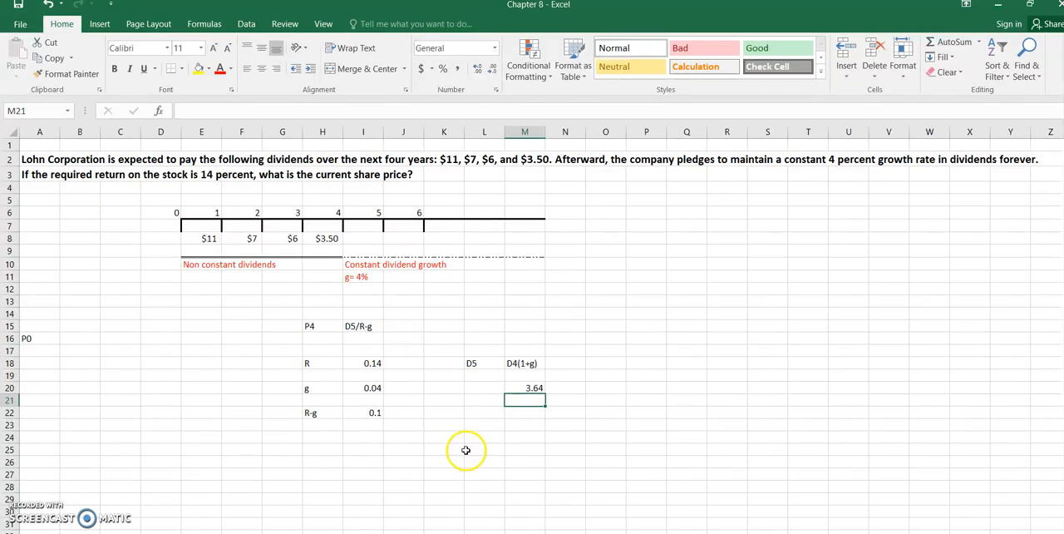
# Calculate the year 4 price in cell J15 with the formula =3.64/0.1
pyautogui.click(407, 326)
pyautogui.write('=3.64/0.1')
pyautogui.press('Return')
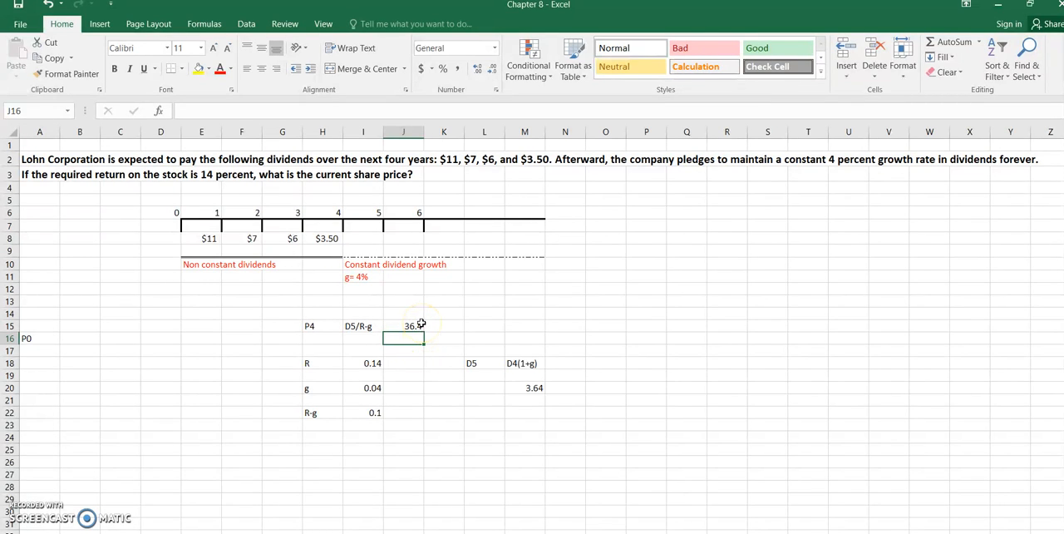
# Add the note P4 = 36.4 in cell H9, under the year 4 dividend on the timeline
pyautogui.click(335, 249)
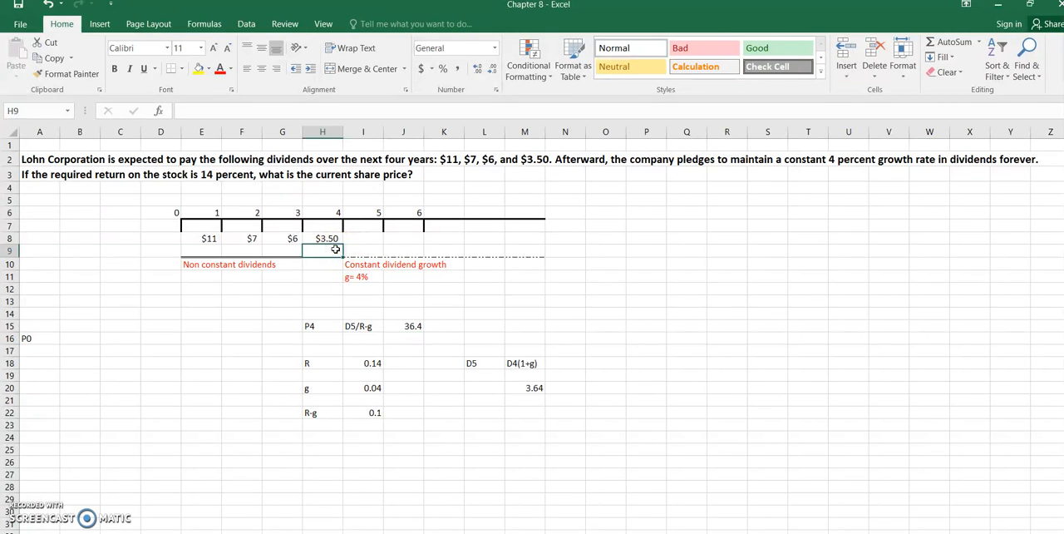
pyautogui.write('P4')
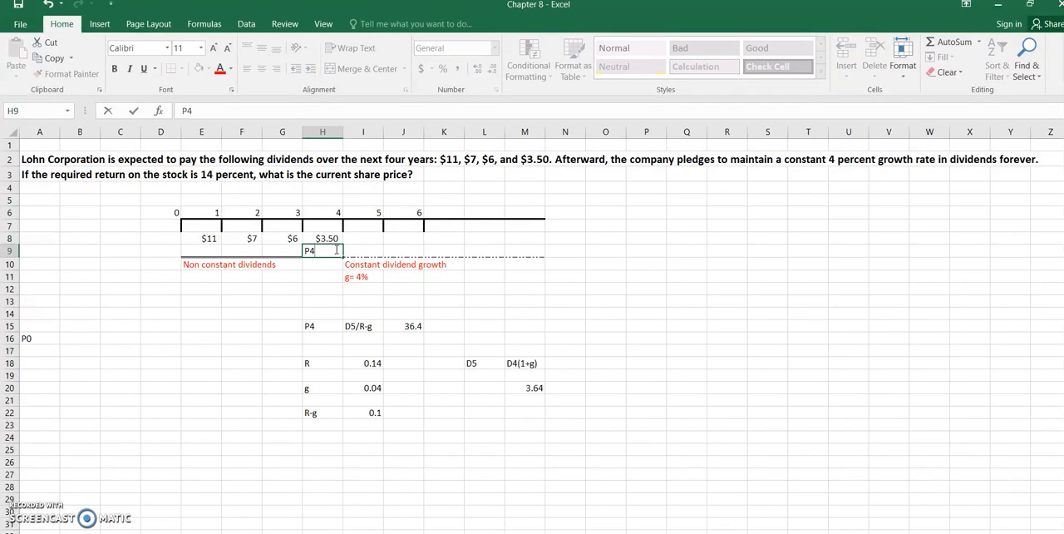
pyautogui.write(' = 36')
pyautogui.click(353, 313)
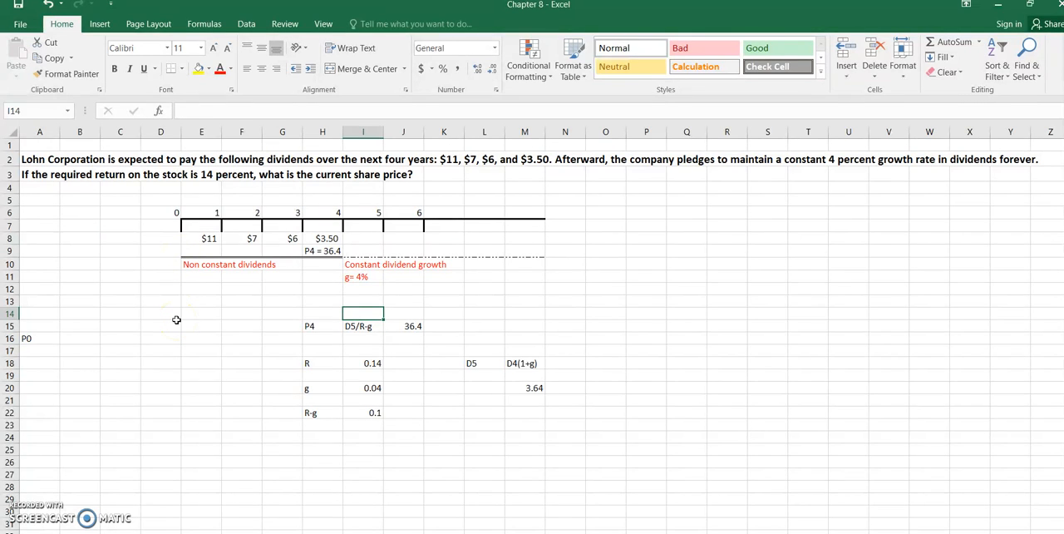
# Calculate the current share price P0 in cell B16 with the formula =NPV(0.14, 11, 7, 6, 3.5+36.4)
pyautogui.click(78, 337)
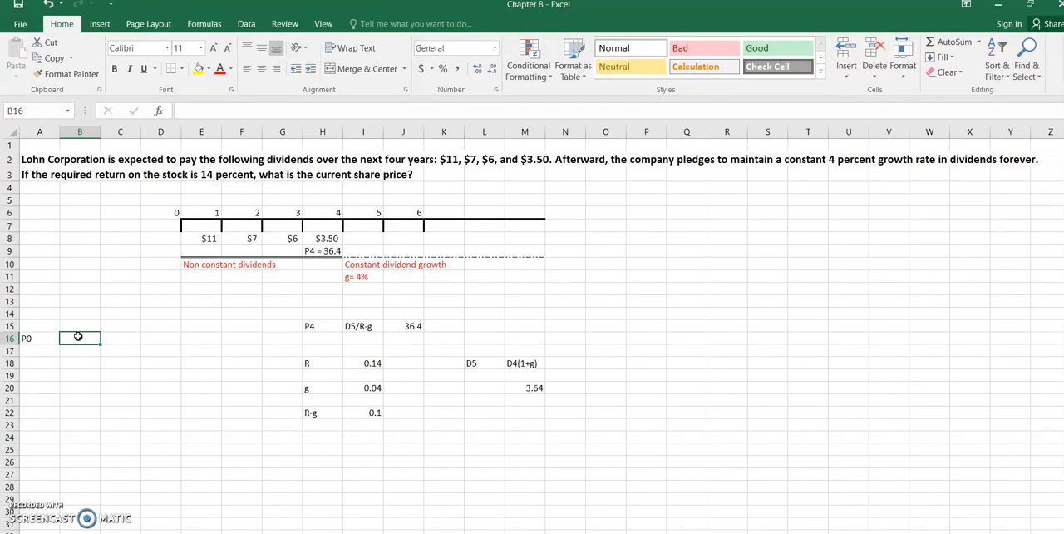
pyautogui.write('=NPV')
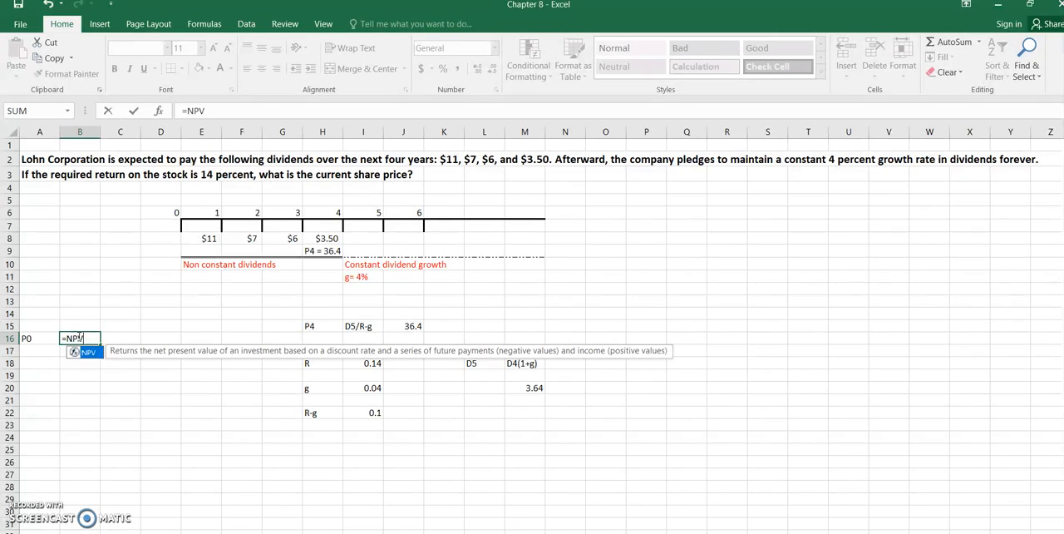
pyautogui.write('(')
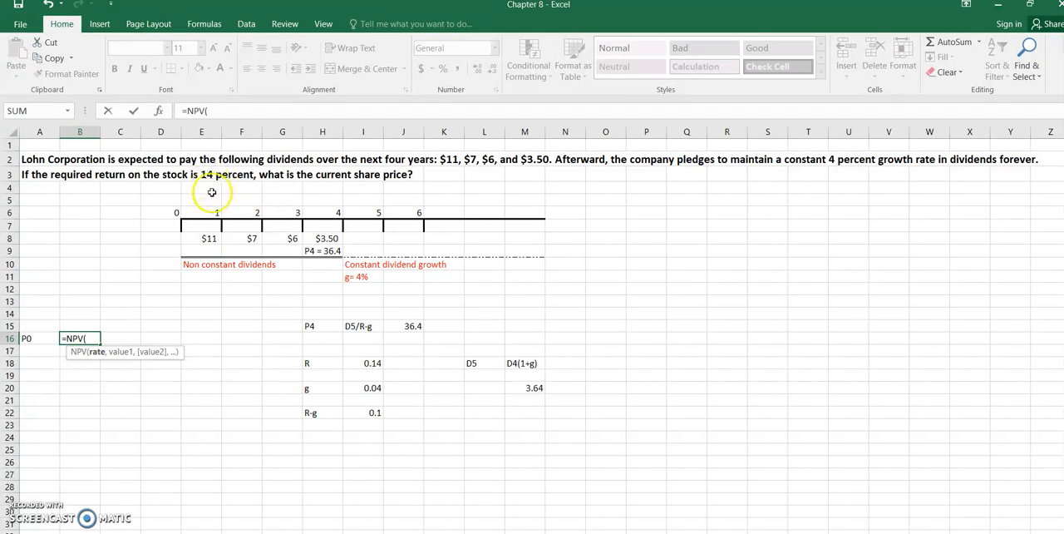
pyautogui.write('0.')
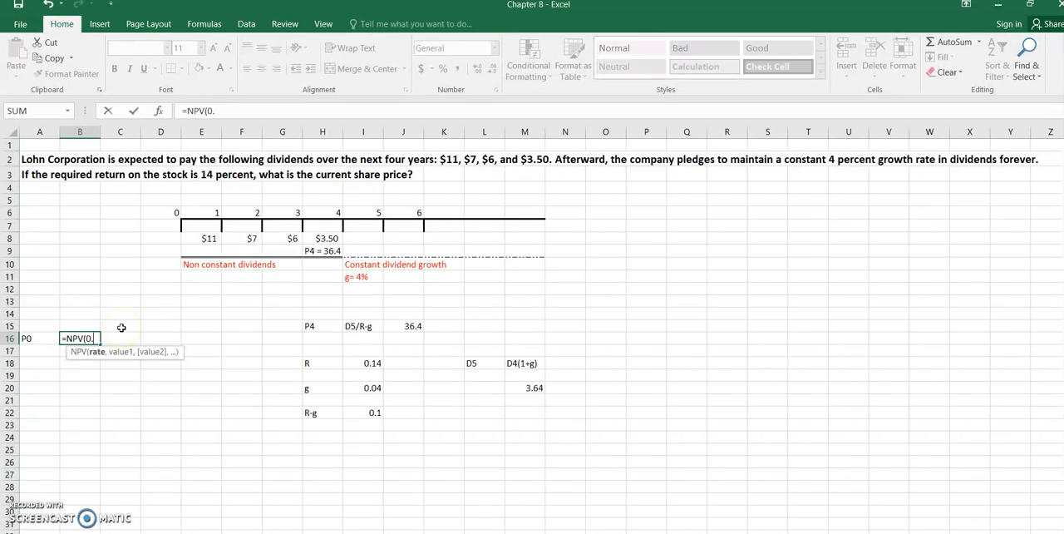
pyautogui.write('14,')
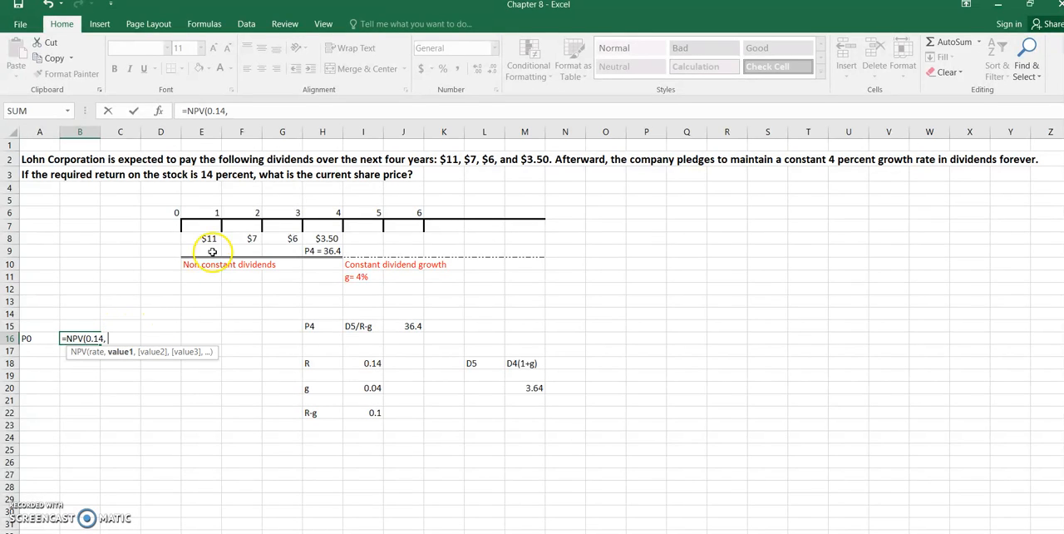
pyautogui.write(' 11, ')
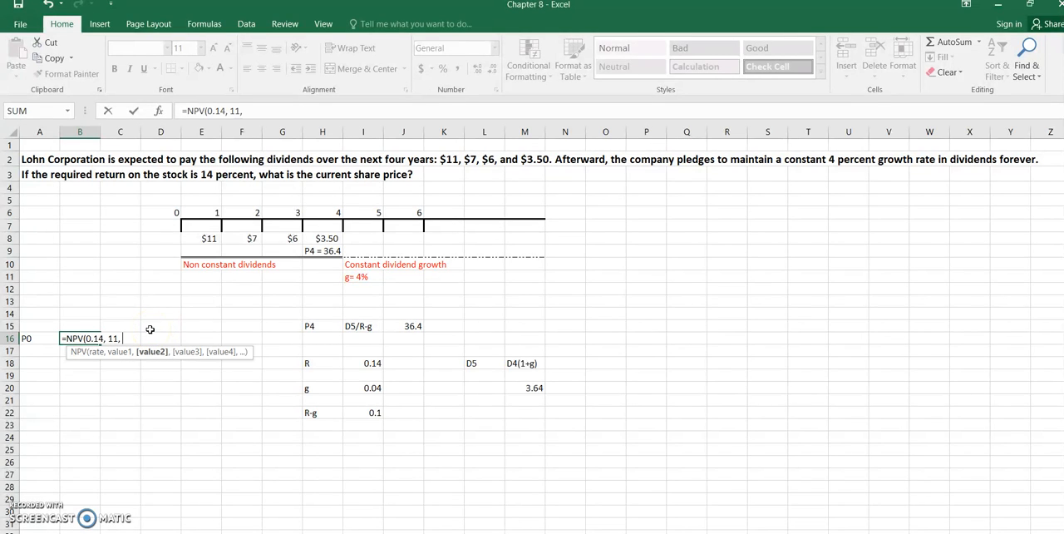
pyautogui.write('7,')
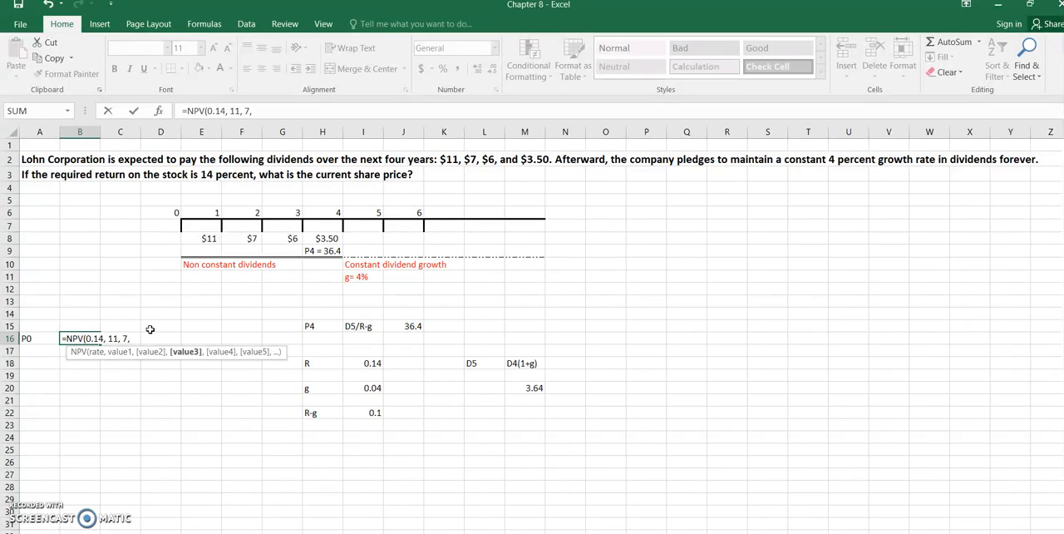
pyautogui.write(' 6,')
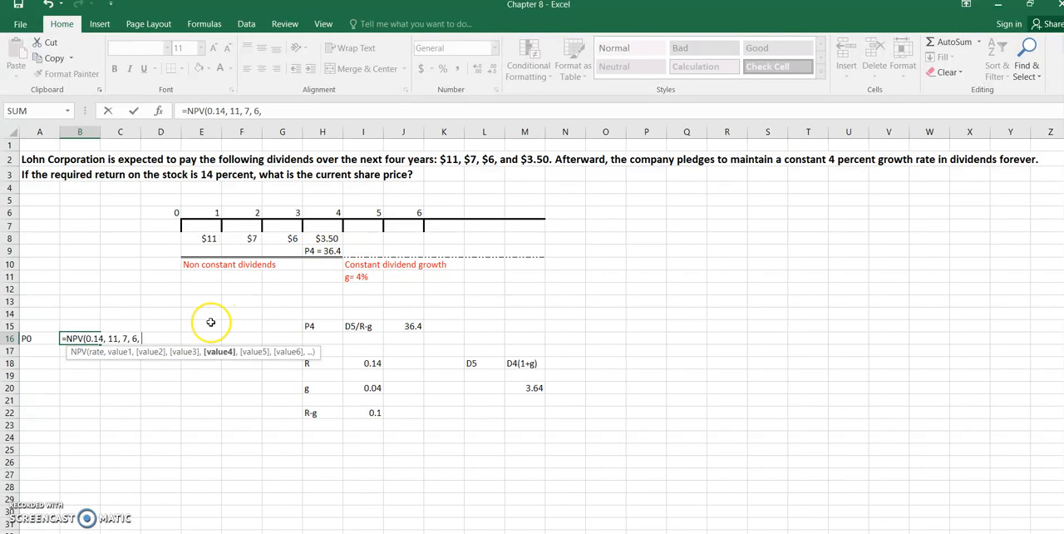
pyautogui.write('3.5+')
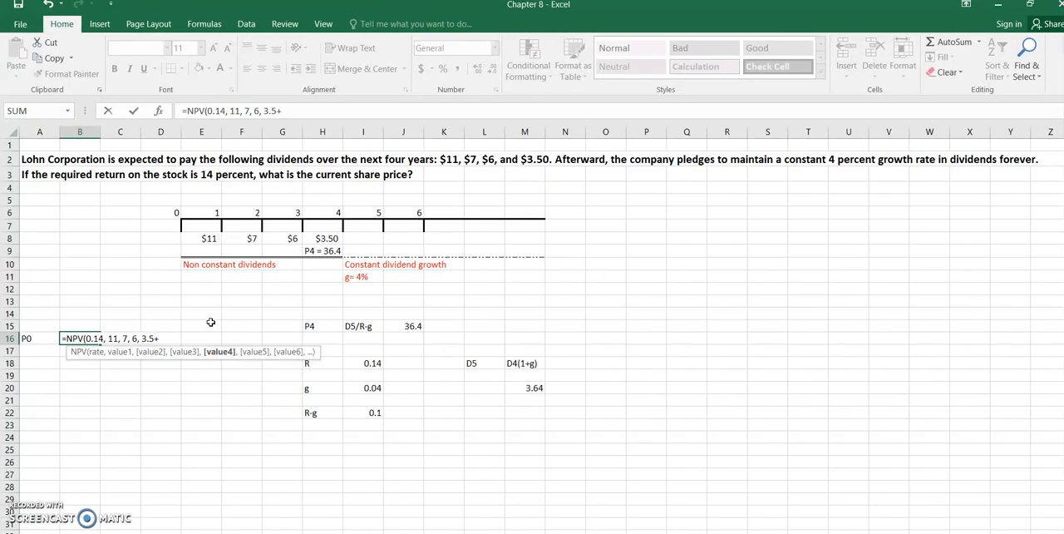
pyautogui.write('36.4')
pyautogui.write(')')
pyautogui.press('Return')
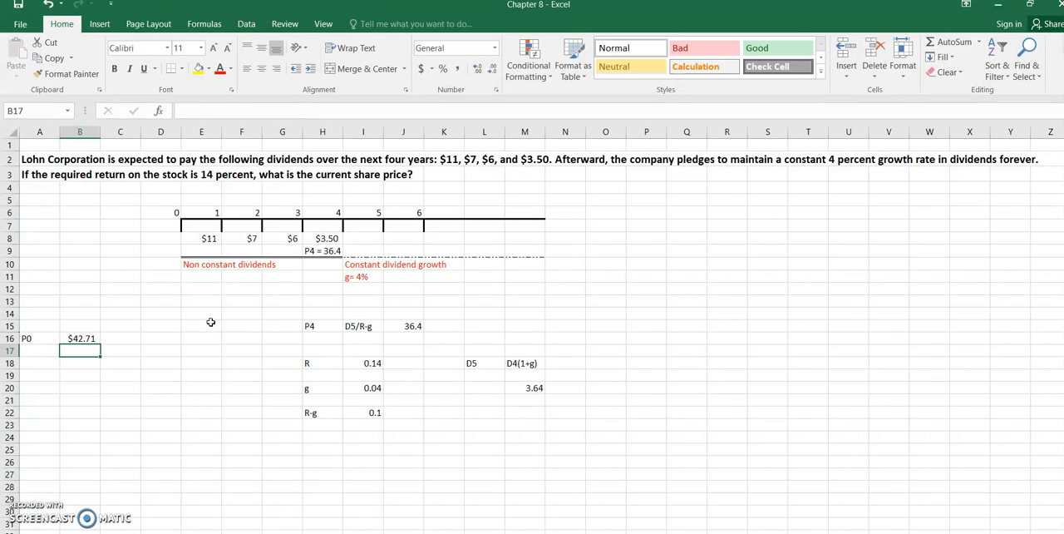